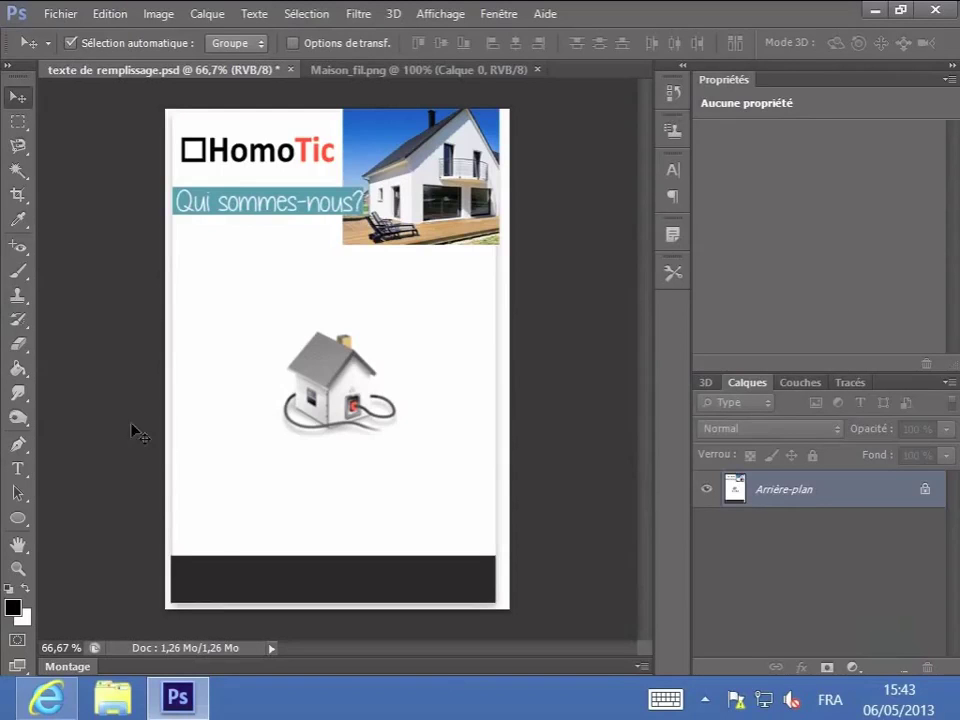
Step: Draw an ellipse shape without fill or stroke, about 316 × 307 px, around the small plugged-in house
left_click(24, 519)
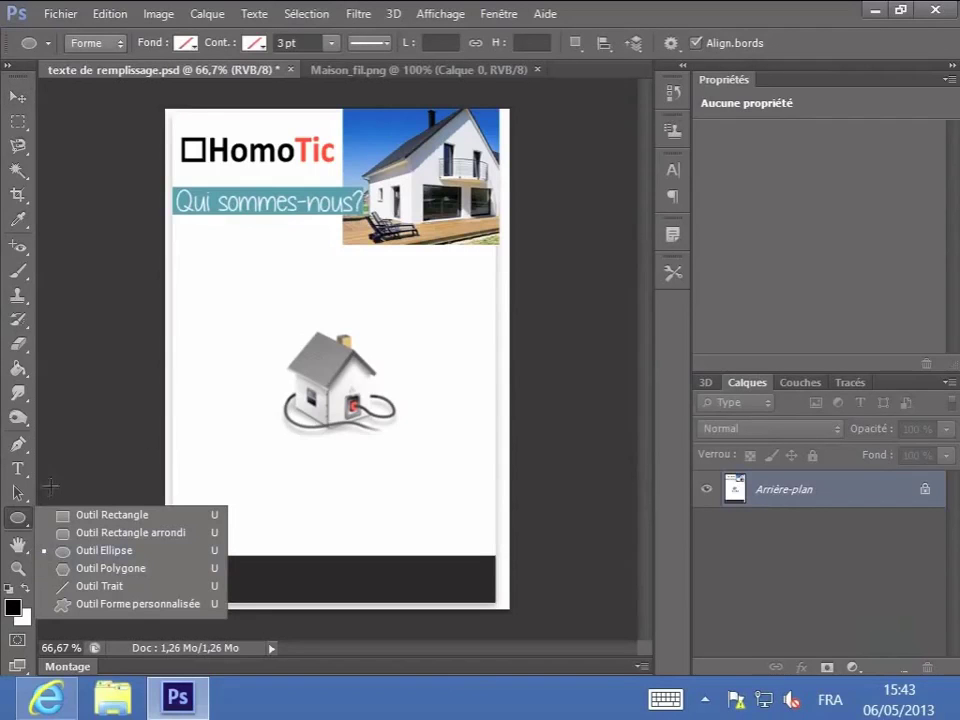
left_click(194, 46)
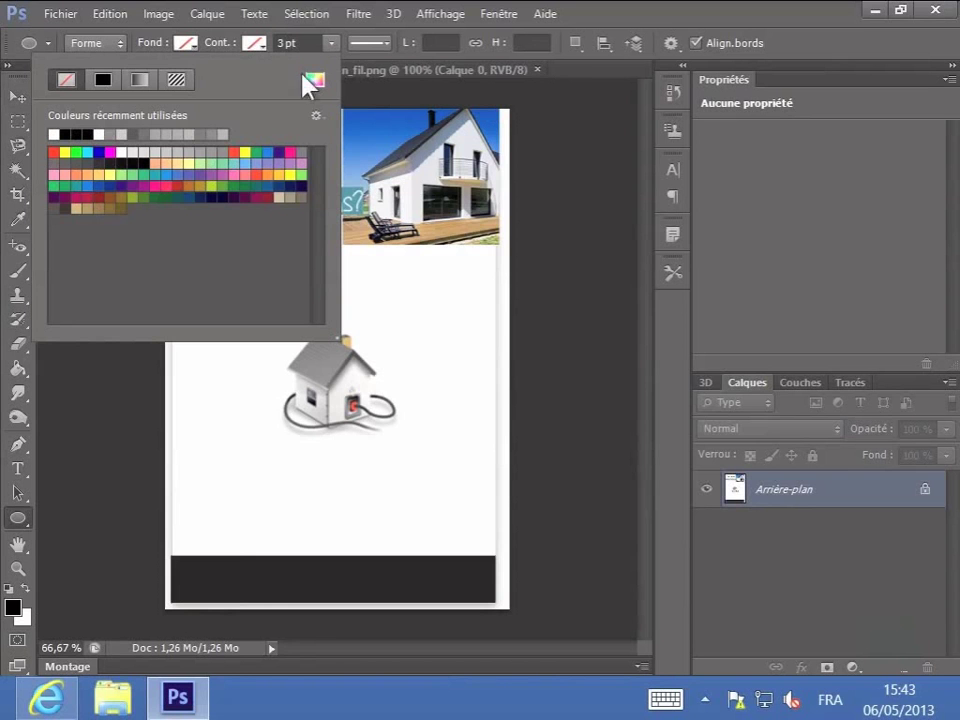
left_click(192, 46)
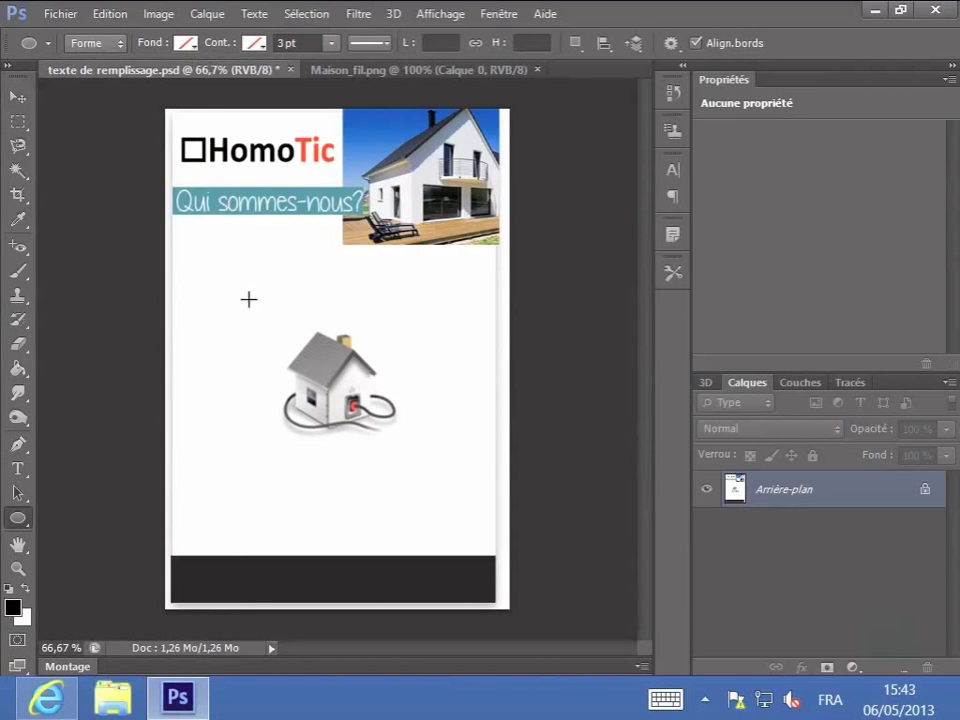
left_click_drag(249, 299, 446, 488)
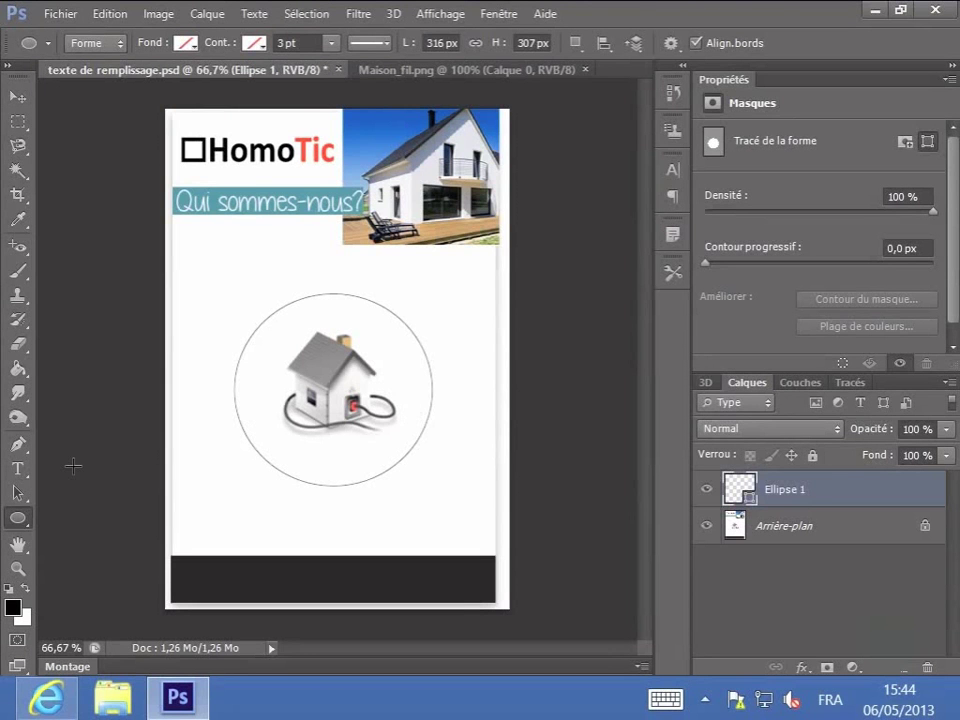
Step: Add the path text "Confort et simplicité :" along the outline of the ellipse
left_click(19, 470)
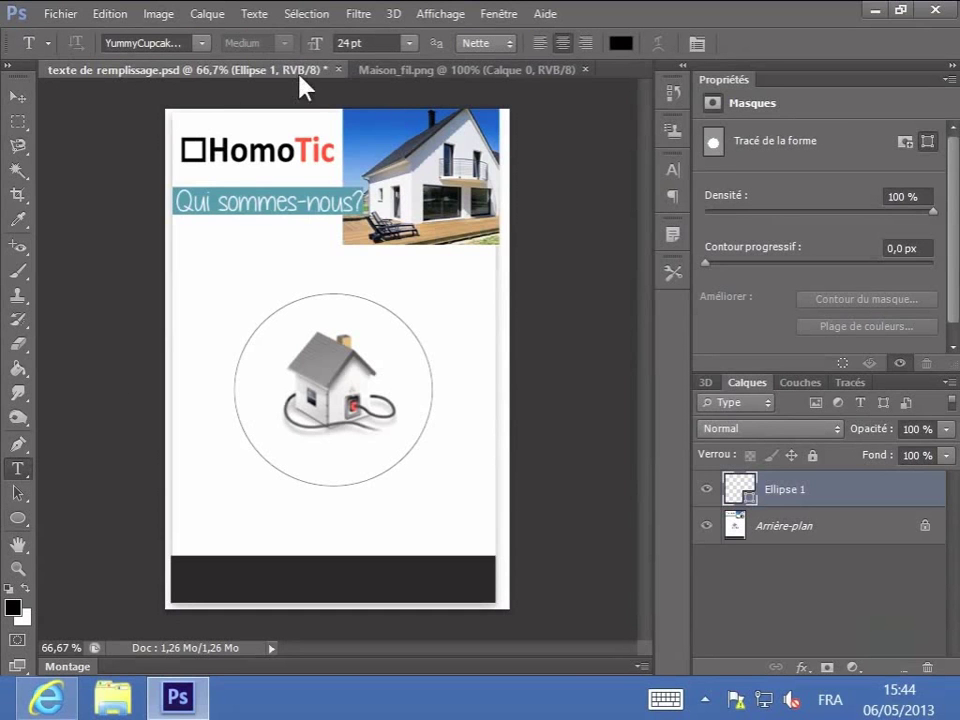
left_click(236, 366)
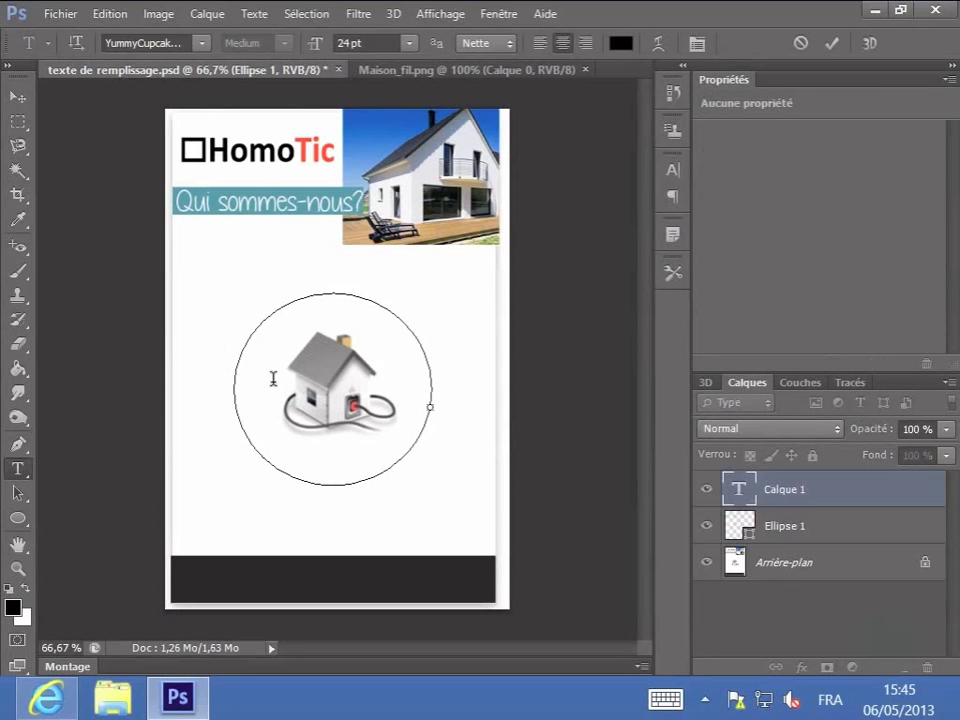
type("Confort ! et simplicité !")
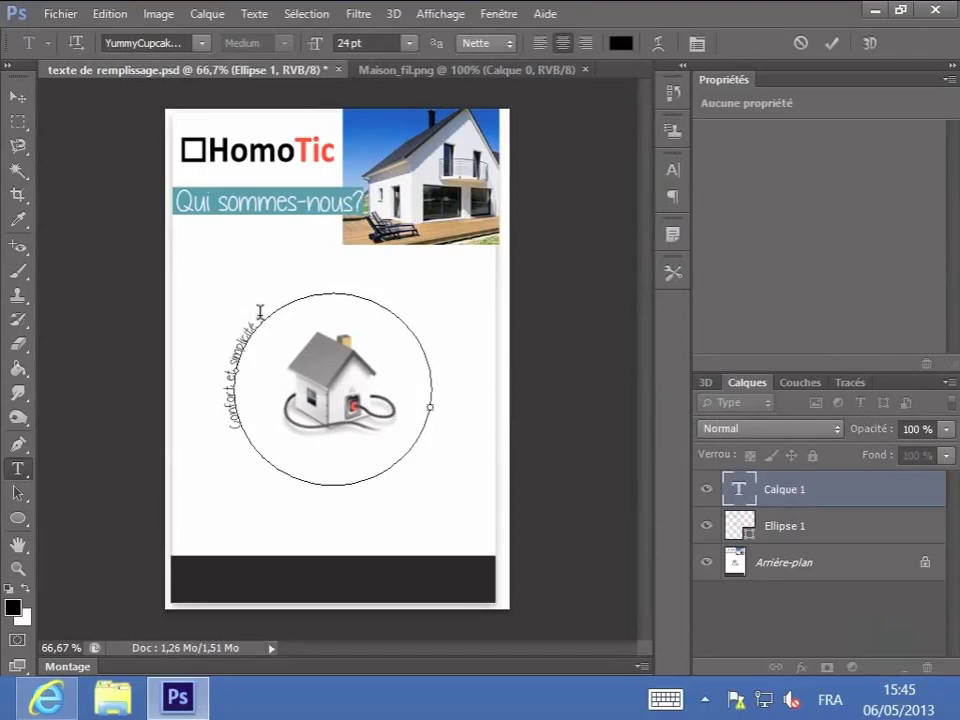
Step: Enlarge the whole "Confort et simplicité :" text to 59 pt and commit the edit
left_click_drag(262, 316, 229, 428)
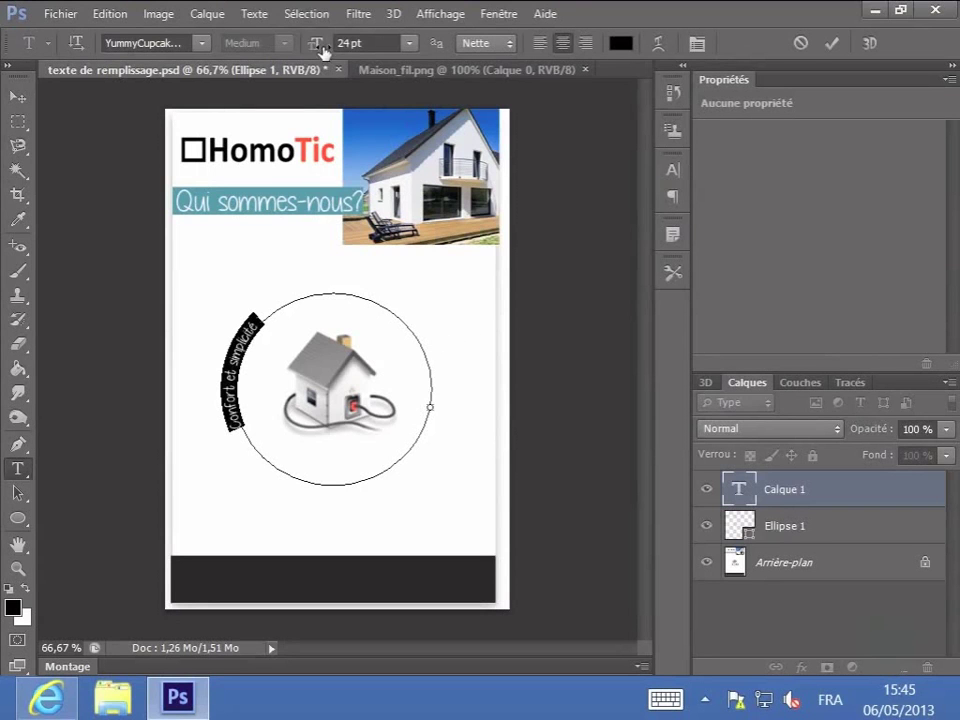
left_click_drag(322, 48, 360, 52)
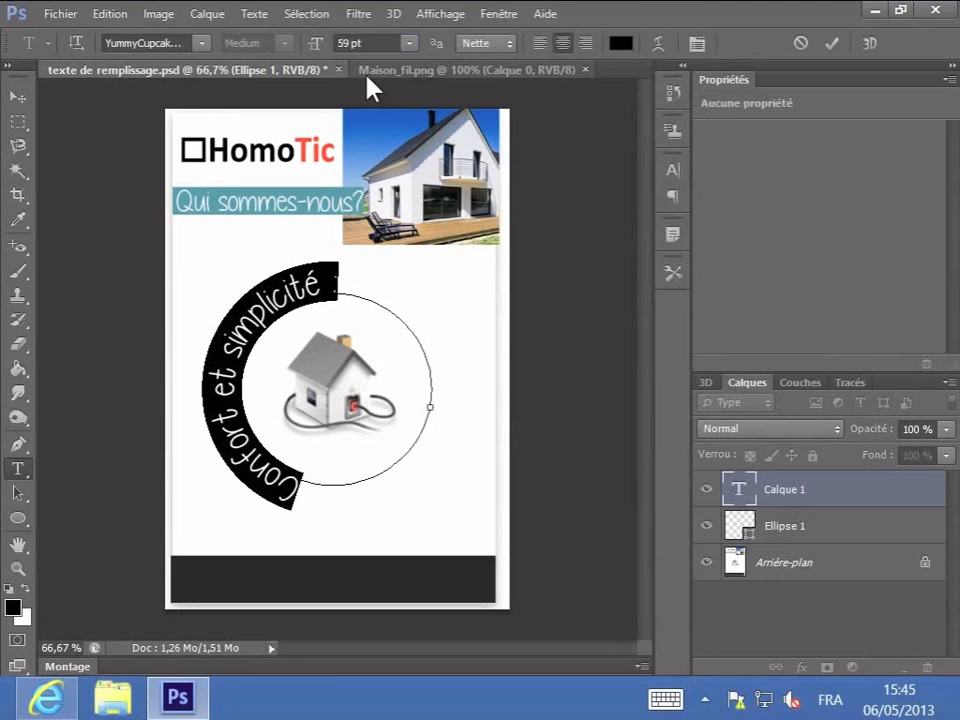
left_click(831, 45)
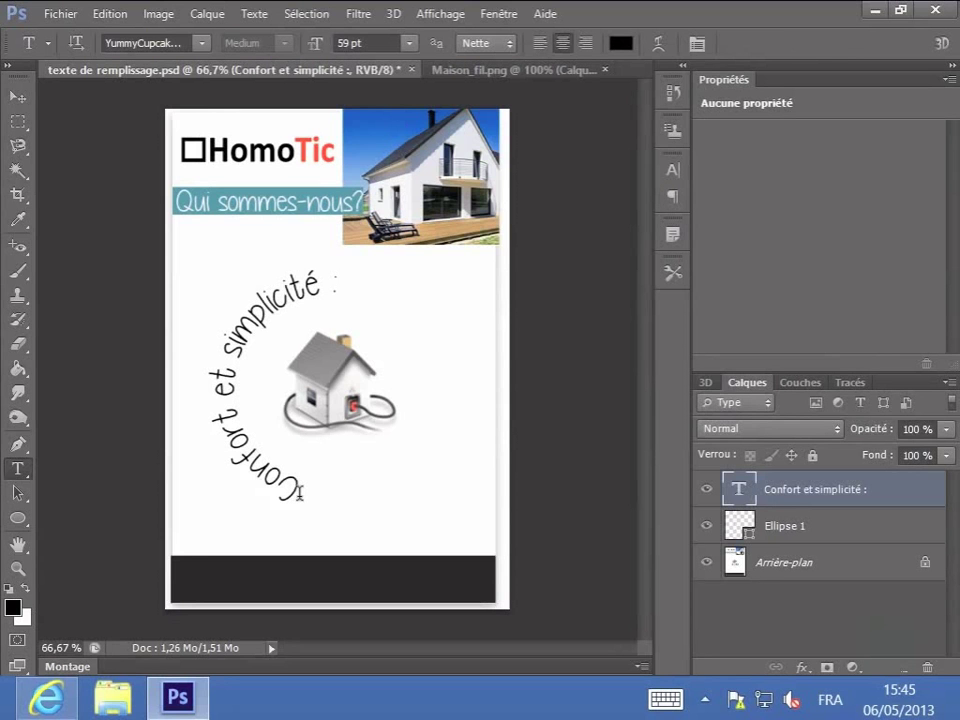
Step: Rotate the "Confort et simplicité :" path text so that it arches over the top of the house
left_click(299, 492)
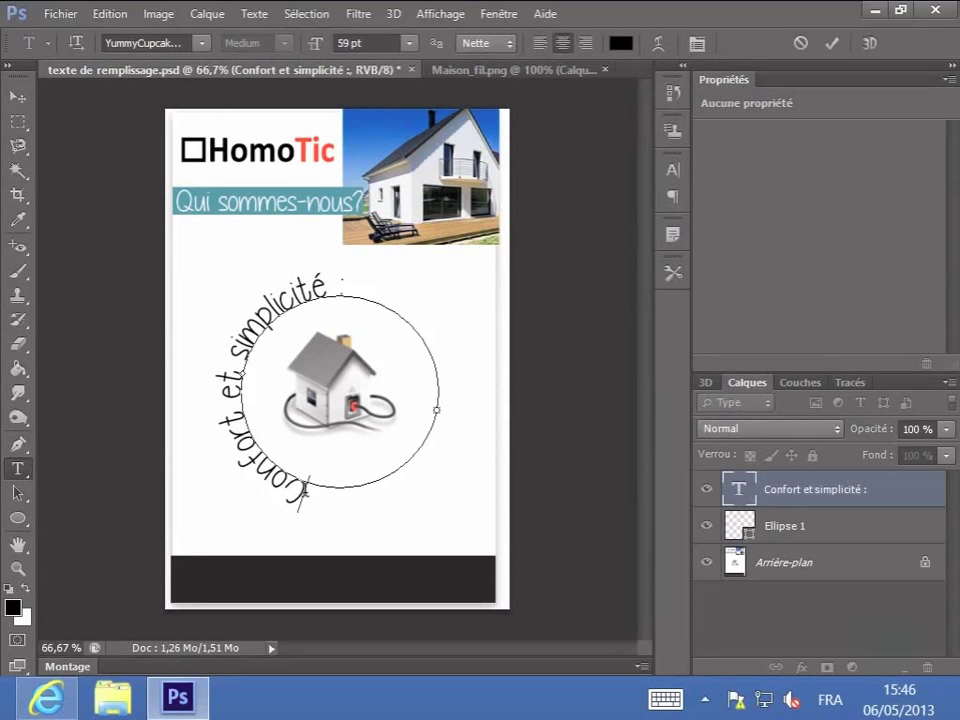
key("ctrl")
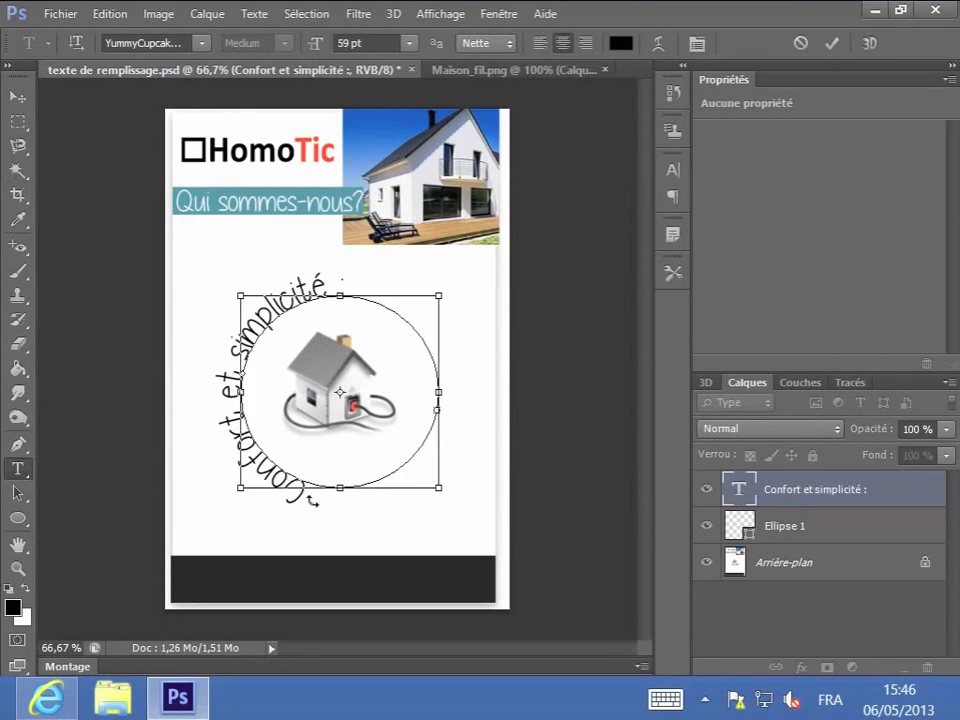
left_click_drag(310, 506, 220, 366)
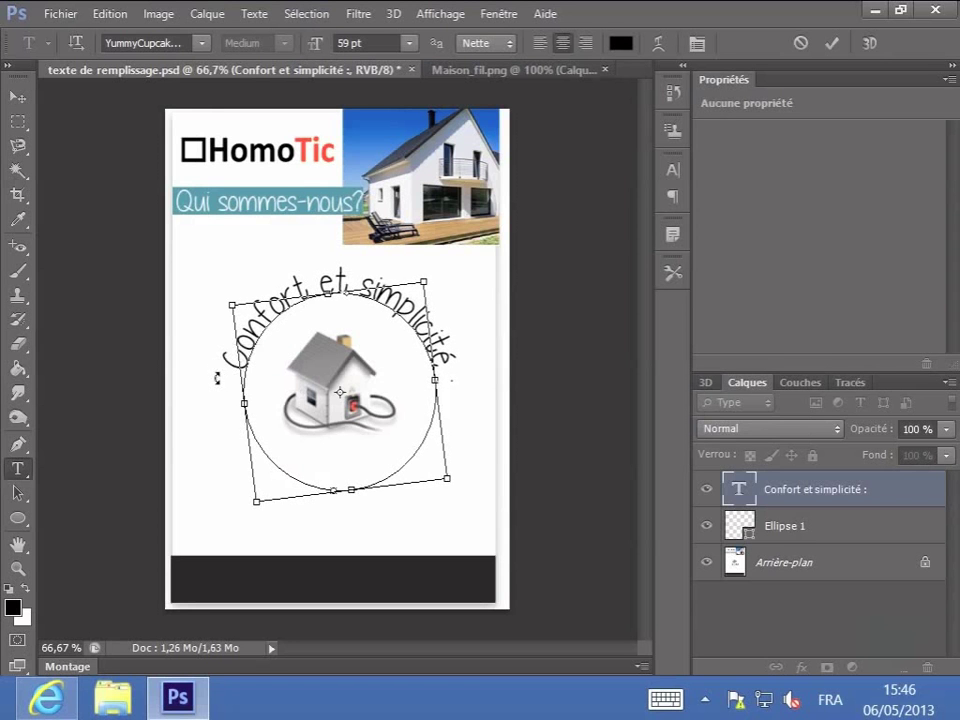
key("Return")
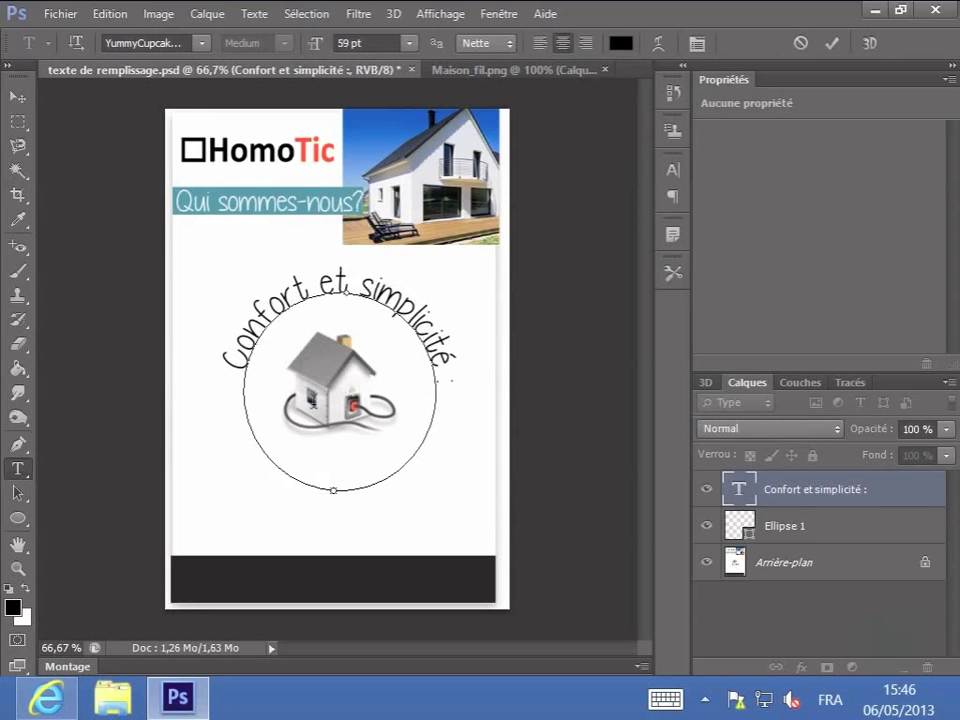
left_click(831, 43)
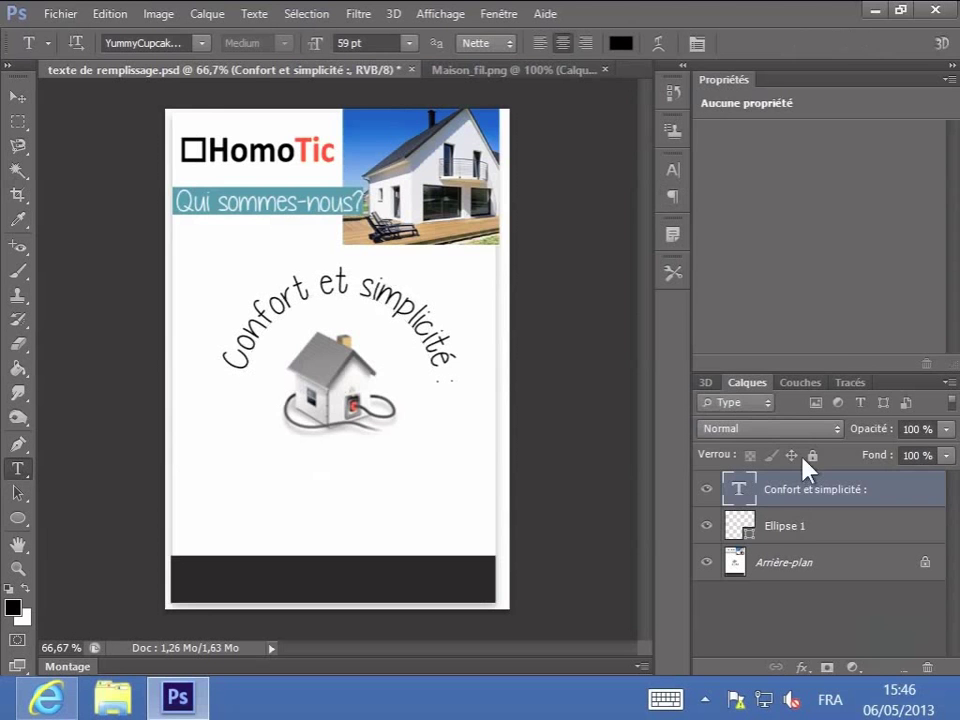
Step: Add a second path text, "Notre philosophie de vie.", along the outline of the Ellipse 1 shape
left_click(803, 527)
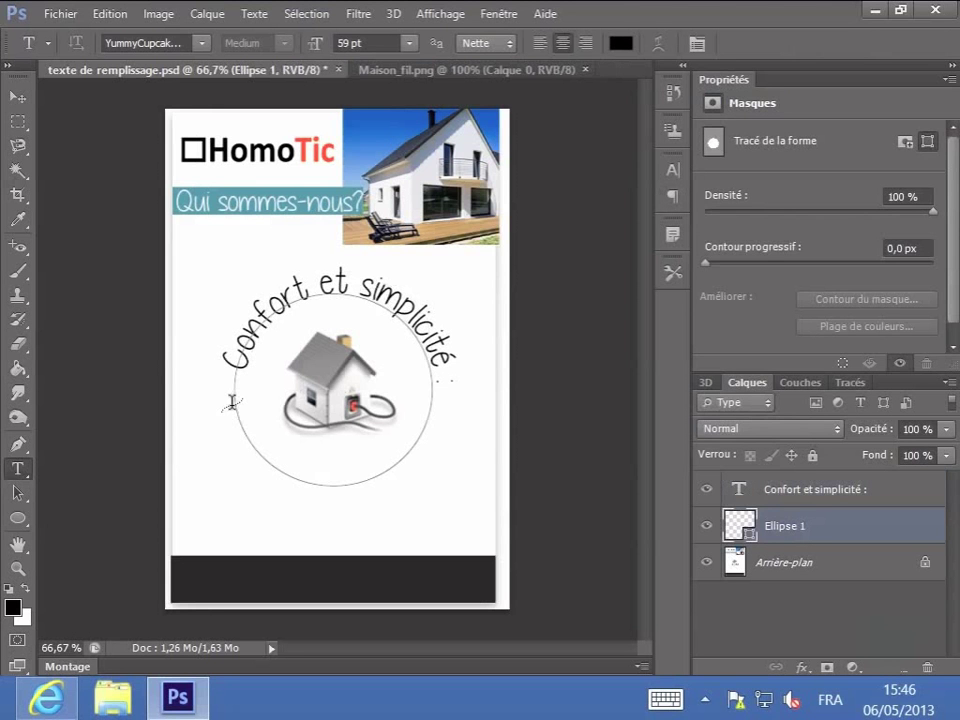
left_click(234, 400)
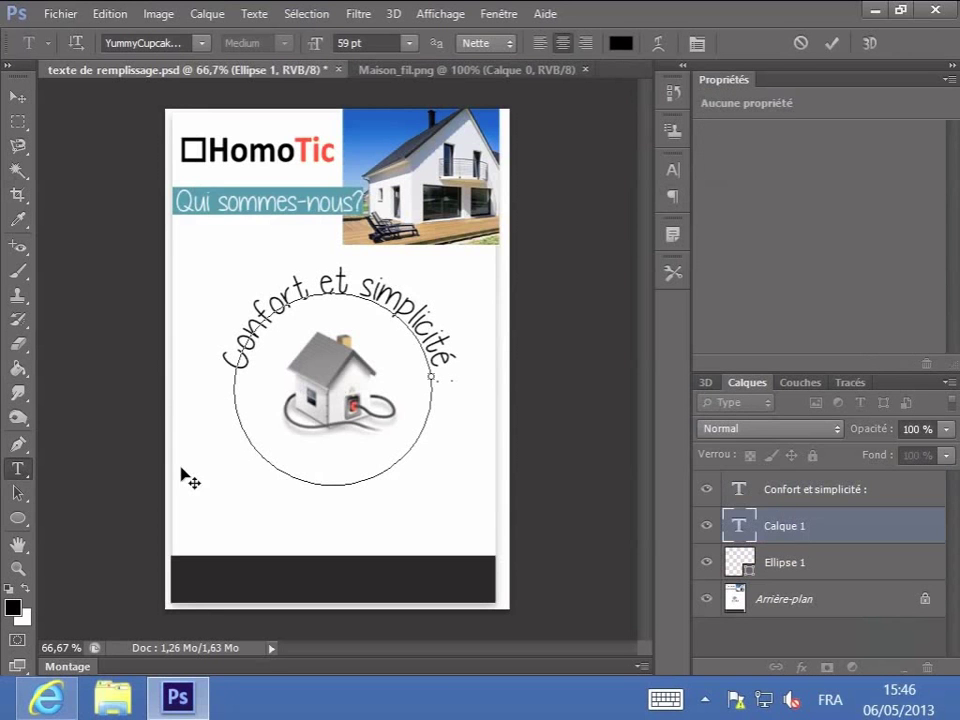
type("Notre philosophie de")
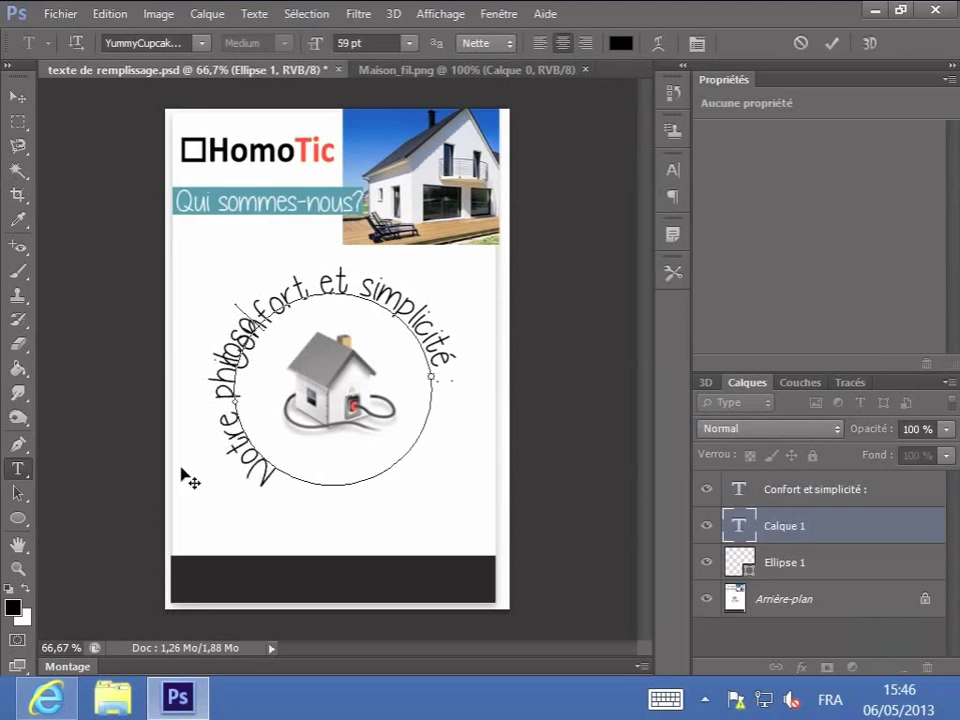
type(" :")
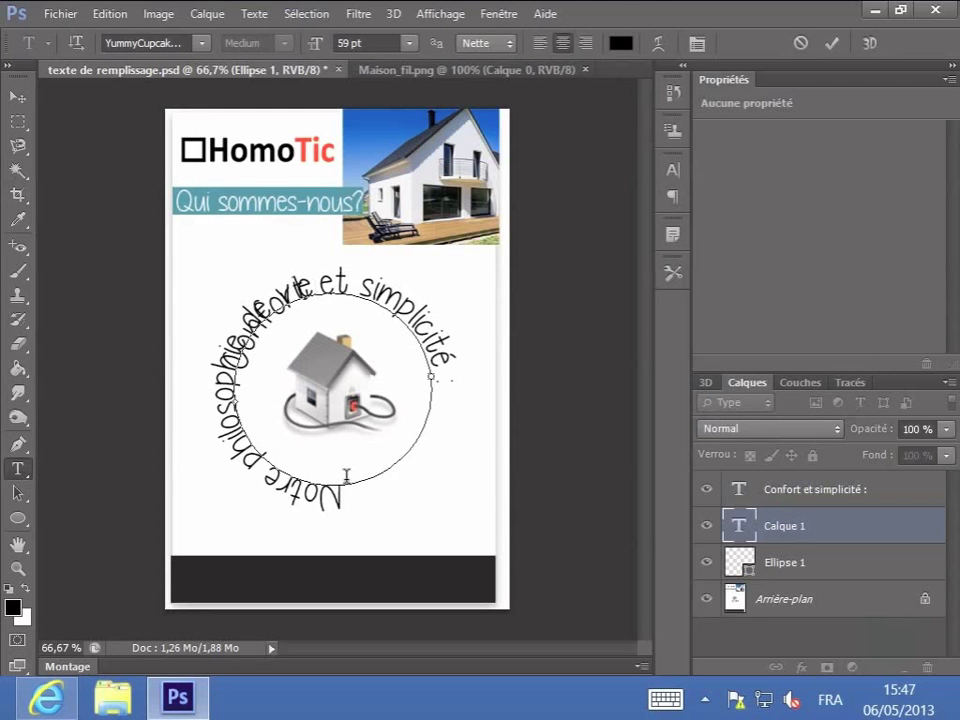
Step: Rotate the "Notre philosophie de vie." path text onto the lower half of the circle, starting after the colon
left_click_drag(343, 484, 451, 379)
key("Return")
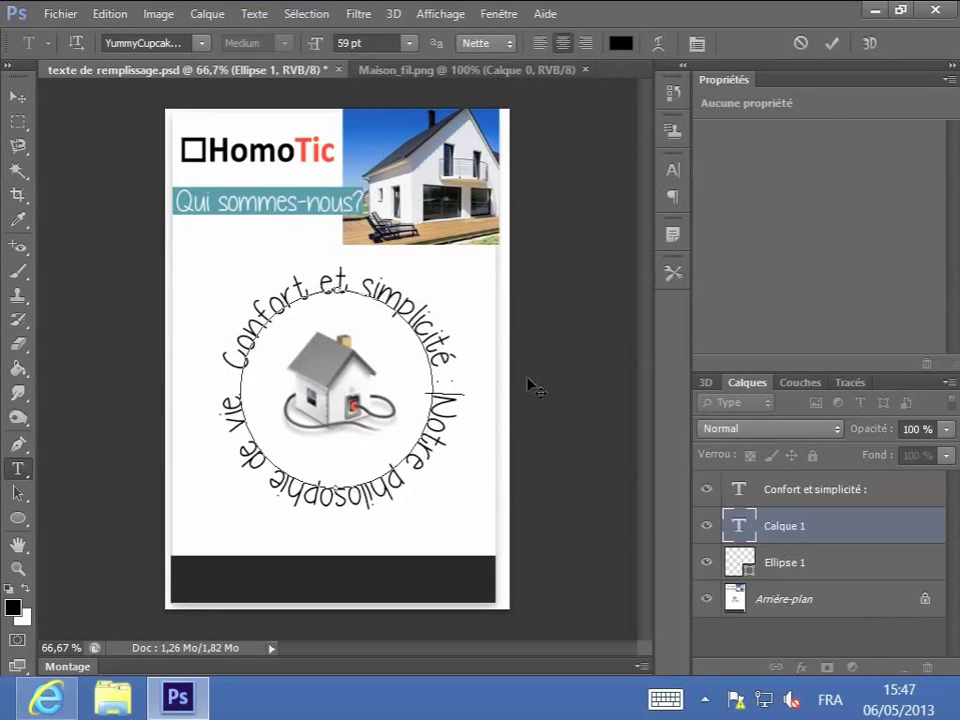
left_click(833, 43)
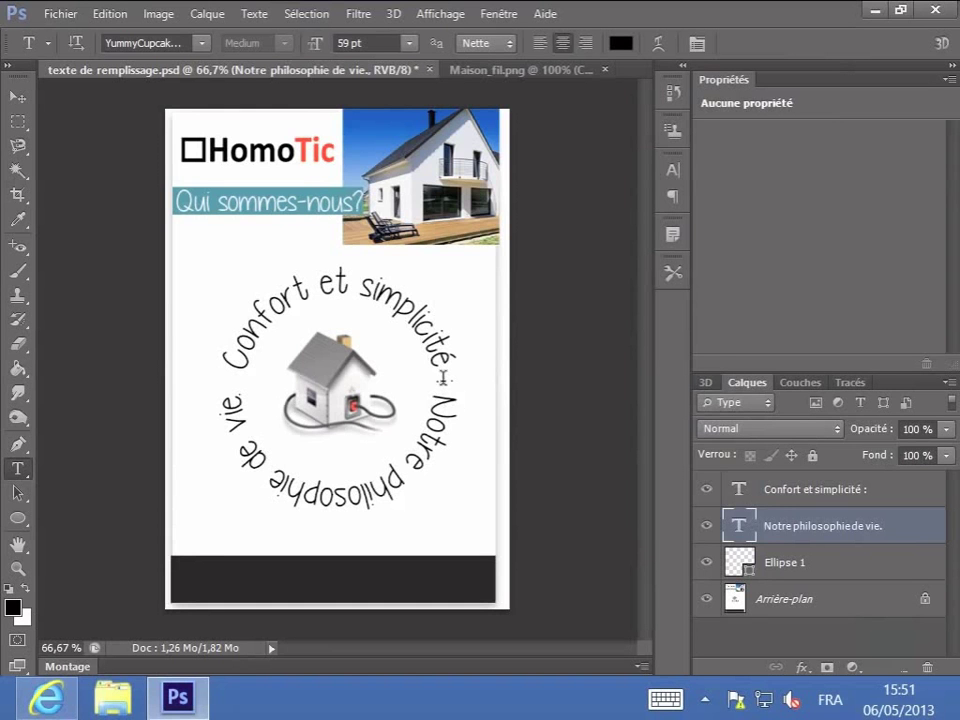
Step: Set the baseline shift of the whole "Confort et simplicité :" text to -23 pt
left_click_drag(171, 271, 172, 268)
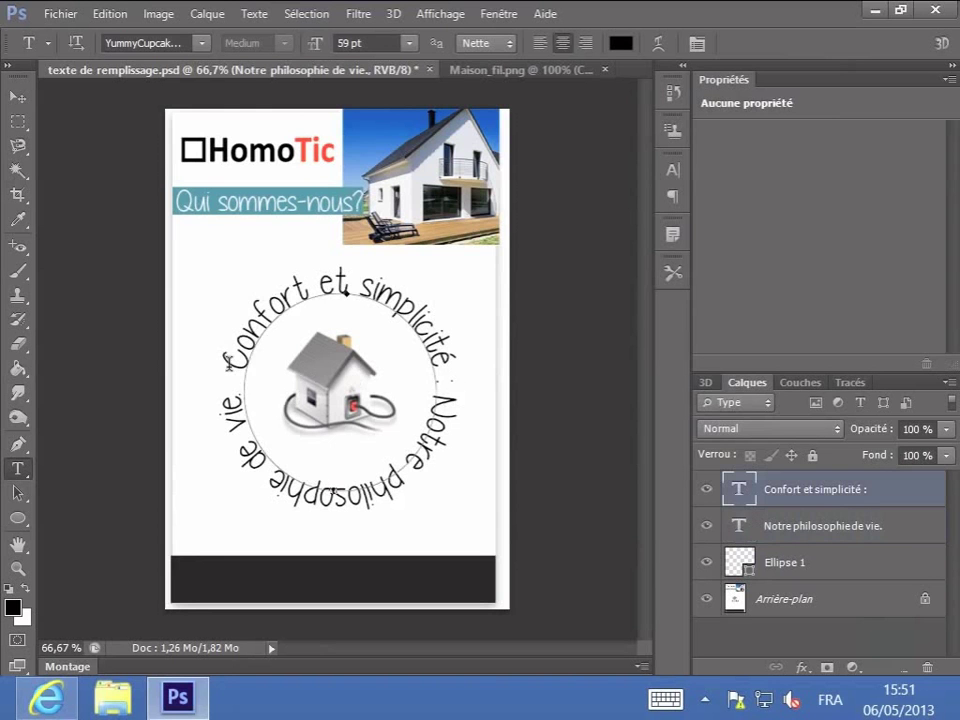
left_click_drag(240, 358, 459, 388)
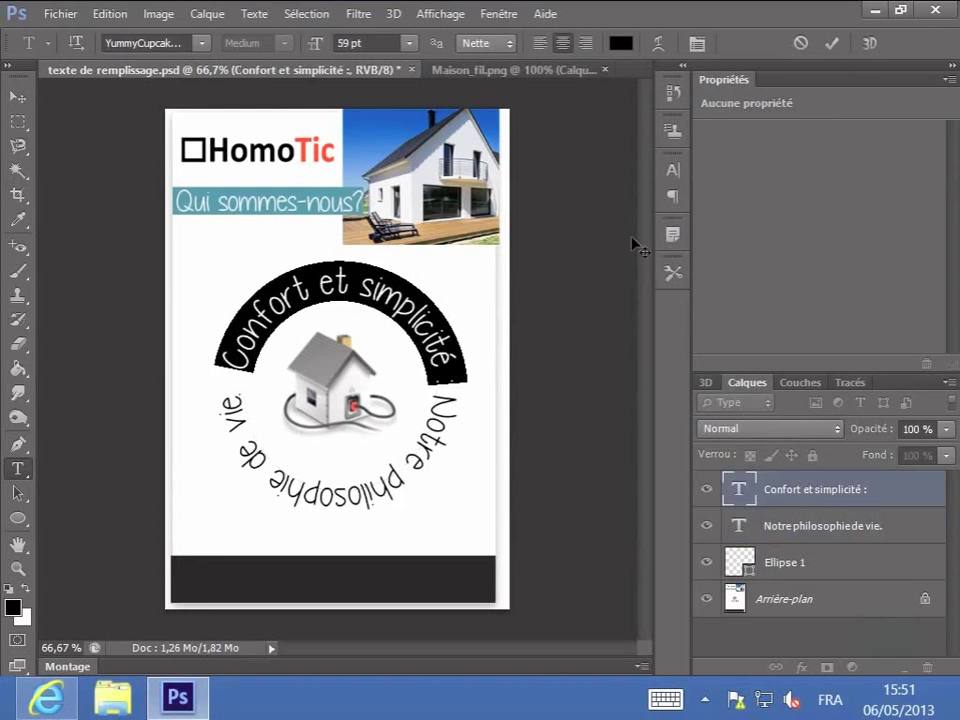
left_click(672, 173)
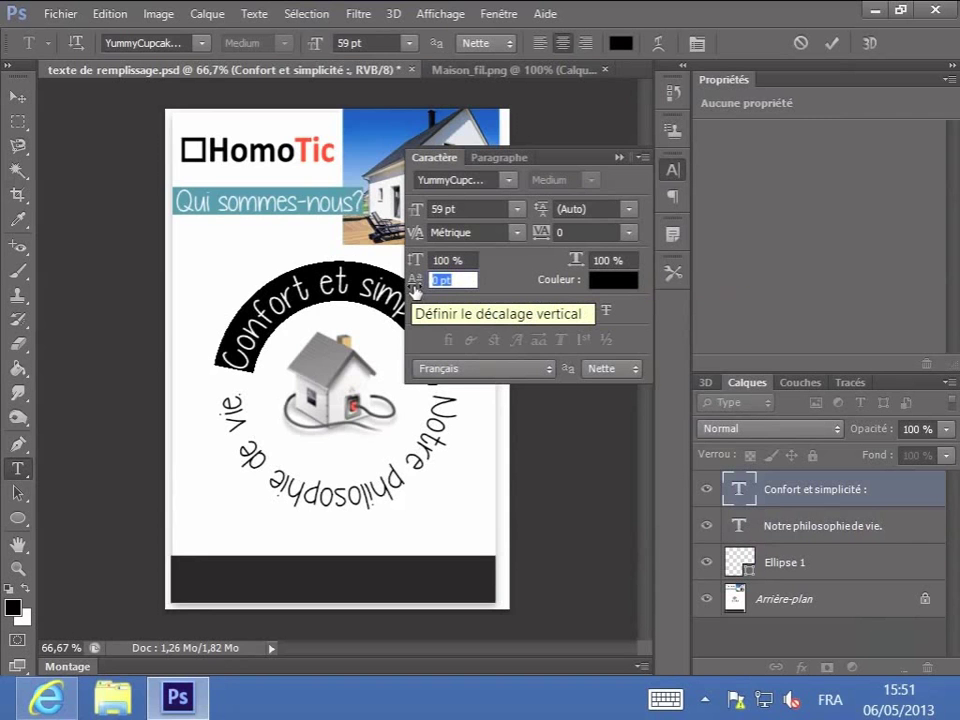
left_click_drag(416, 285, 394, 304)
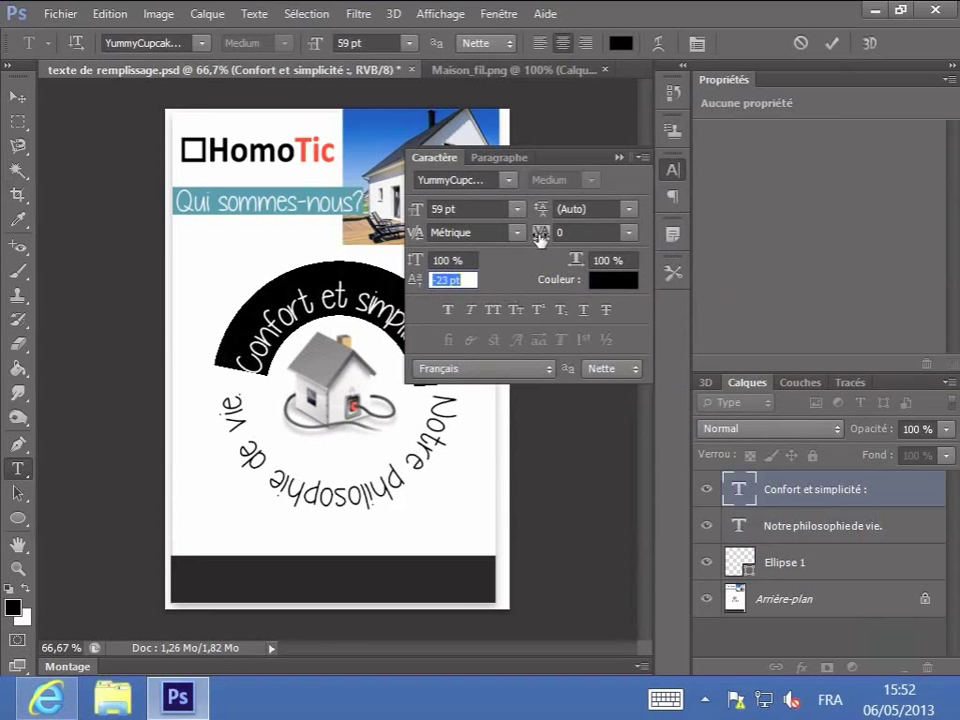
Step: Set the tracking of the "Confort et simplicité :" text to 20
left_click_drag(540, 238, 541, 240)
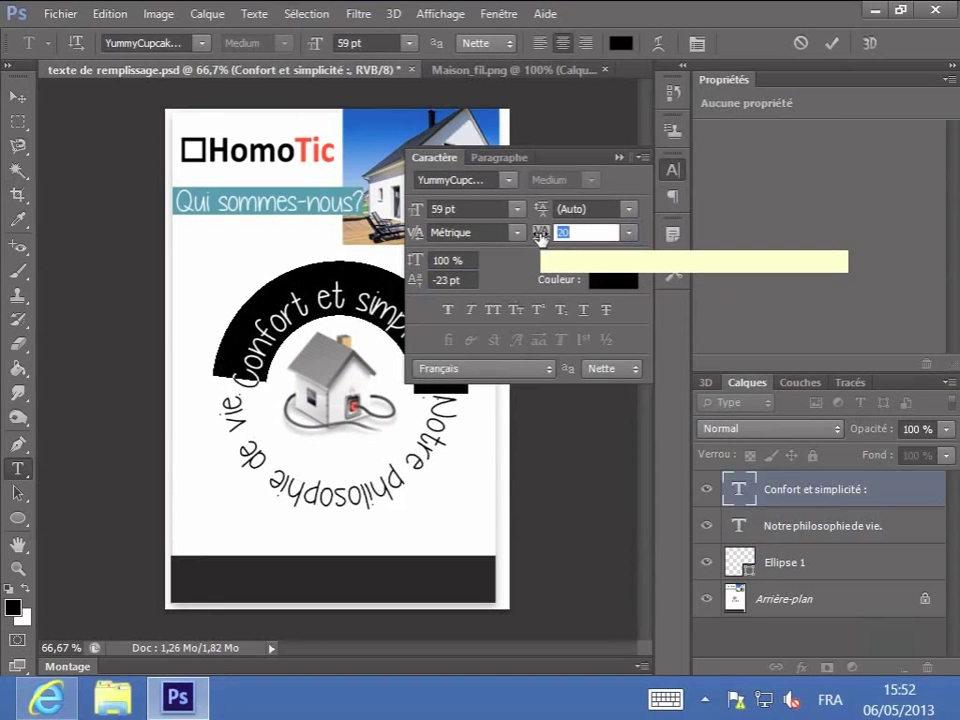
type("20")
key("Tab")
key("Tab")
key("Tab")
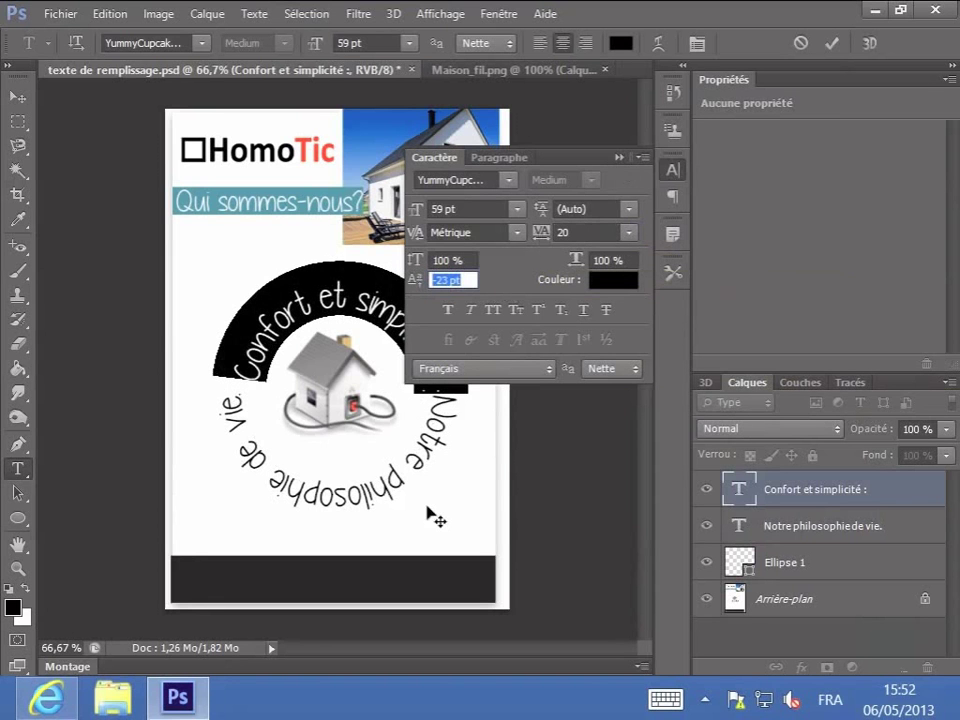
left_click(330, 300)
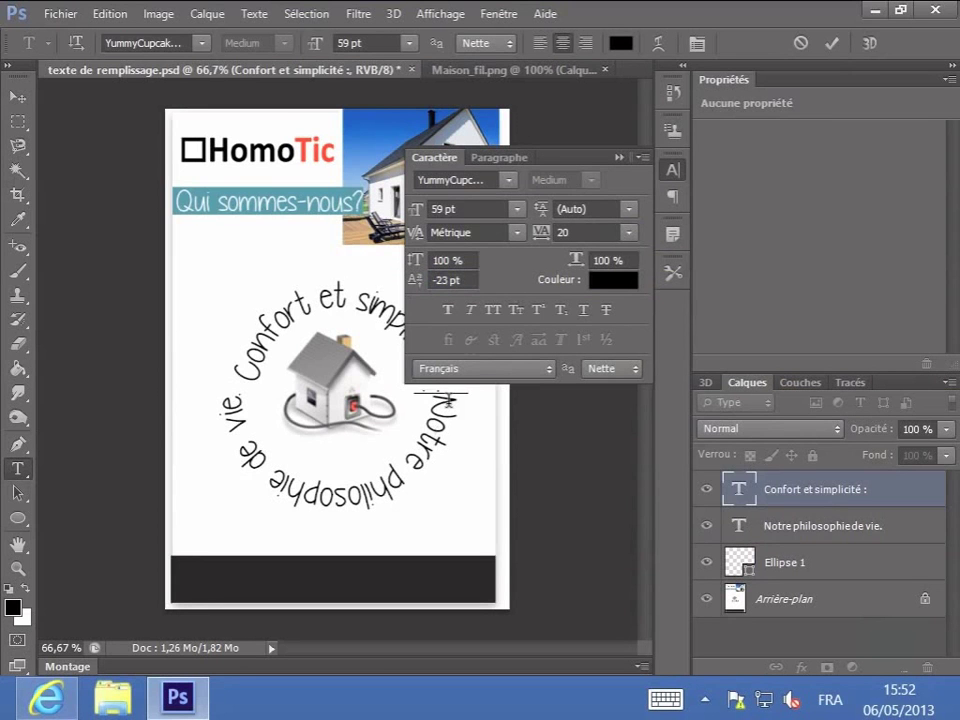
Step: Set the baseline shift of the whole "Notre philosophie de vie." text to 29 pt and commit the edit
left_click(818, 533)
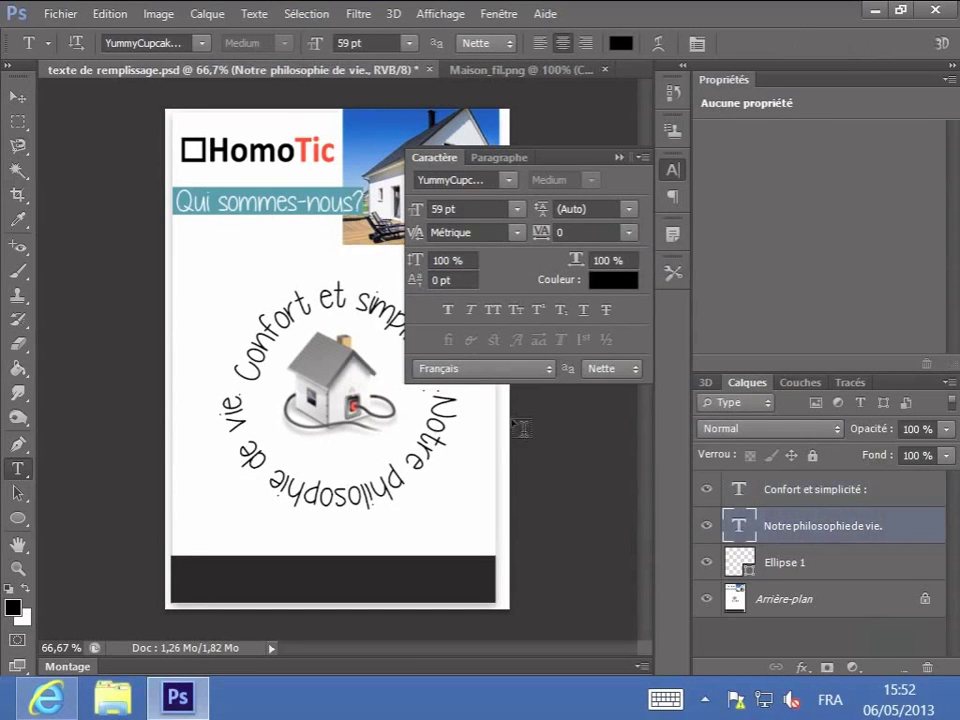
left_click_drag(440, 394, 277, 374)
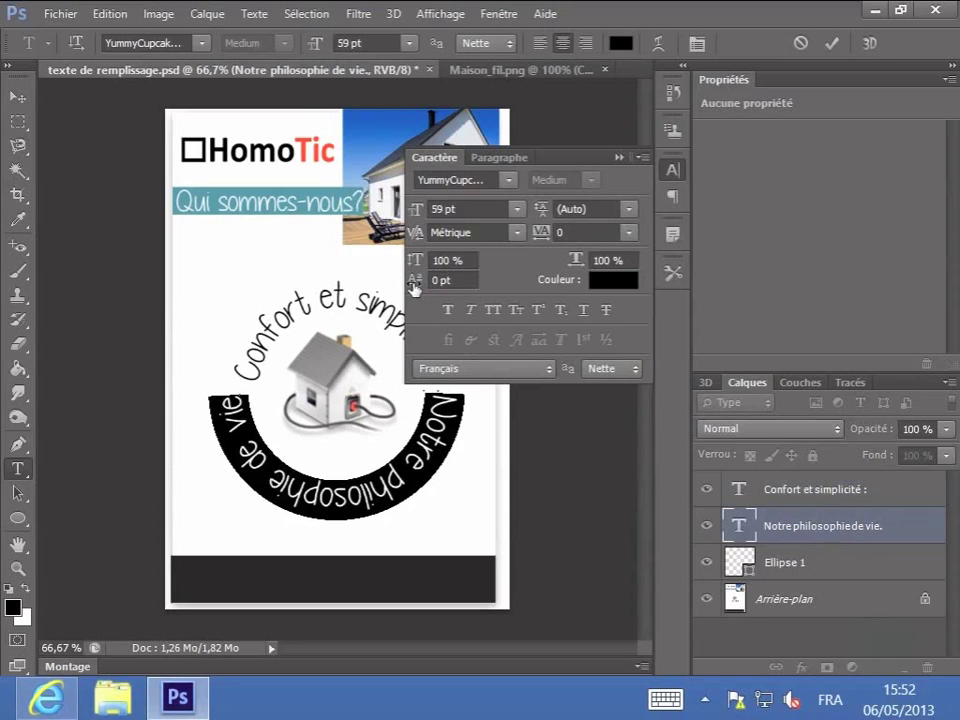
left_click_drag(414, 288, 442, 290)
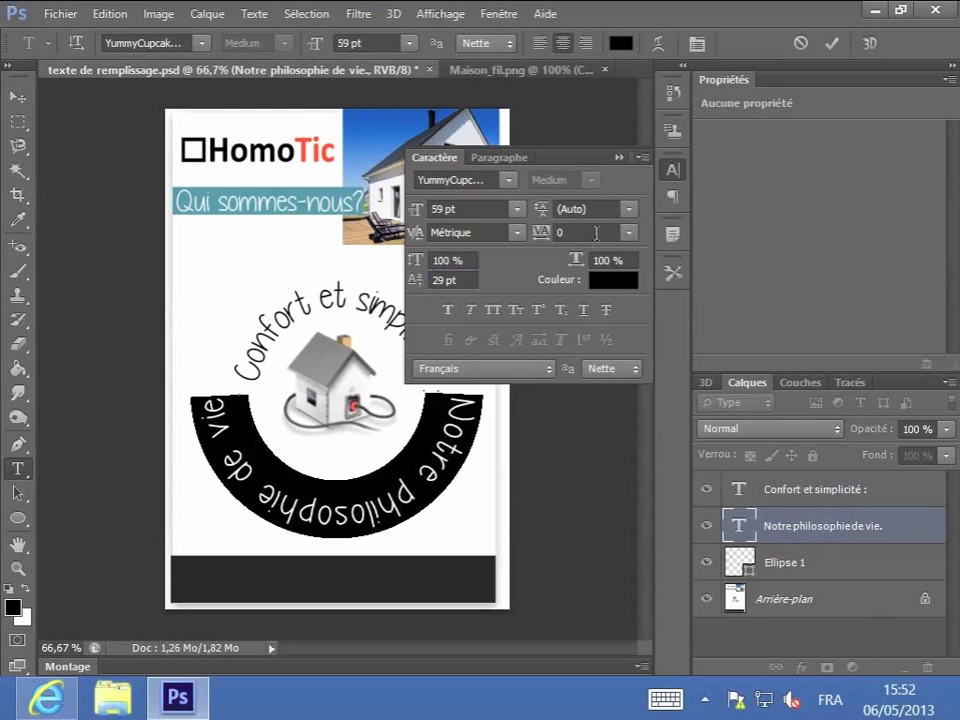
left_click_drag(549, 242, 541, 250)
left_click(618, 157)
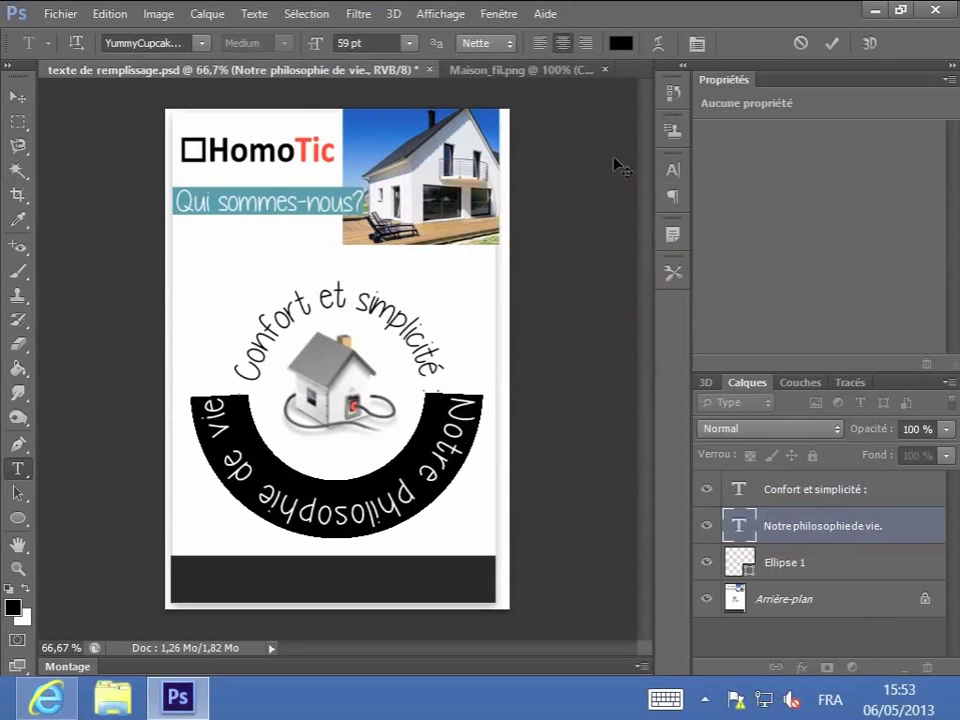
left_click(830, 44)
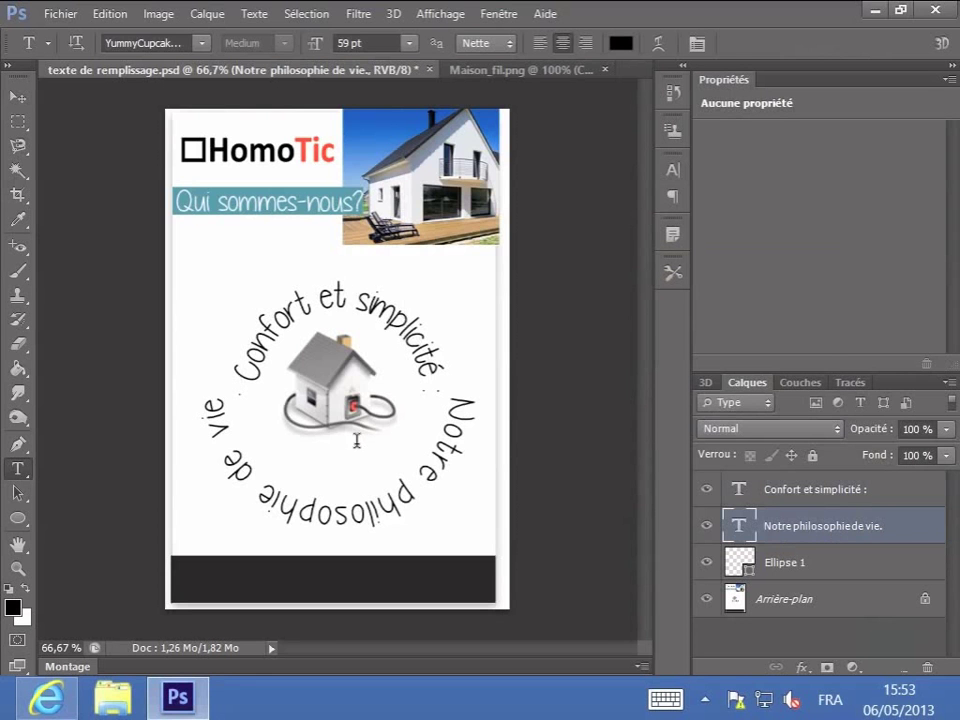
Step: Move the "Notre philosophie de vie." text slightly upward, closer to the house
left_click(18, 96)
mouse_move(336, 516)
left_mouse_down()
mouse_move(326, 445)
mouse_move(323, 492)
mouse_move(332, 492)
left_mouse_up()
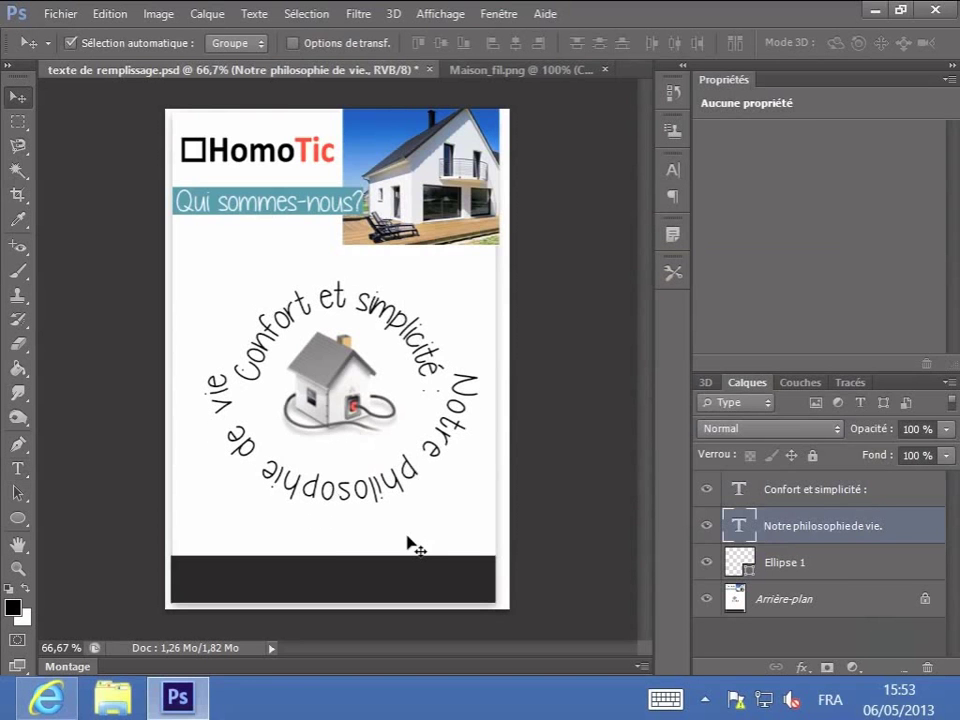